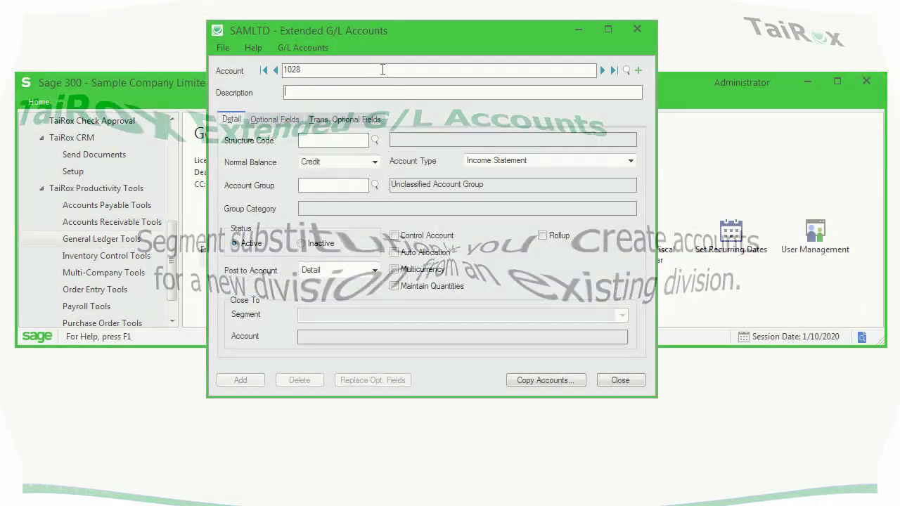
Give account 1028 structure ACC, Debit normal balance and group 01 Cash and Cash Equivalents, then add it.
key(Tab)
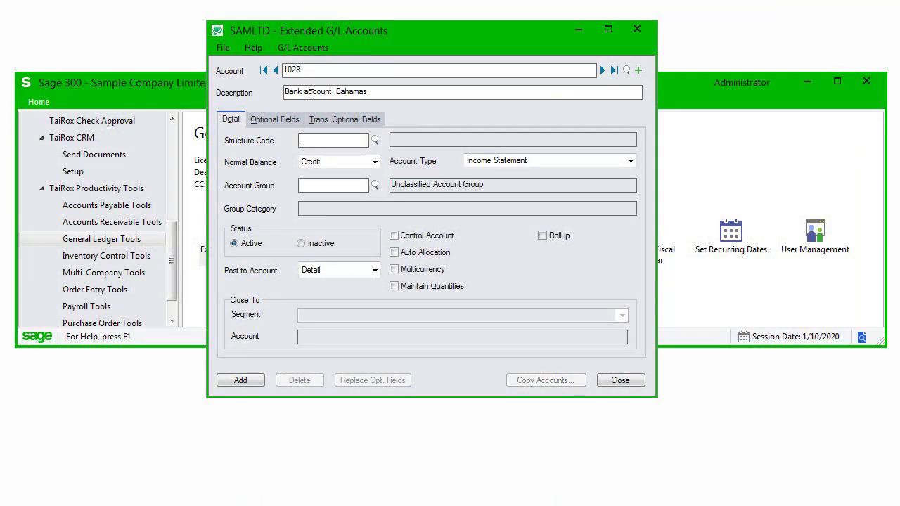
text(ACC)
key(Tab)
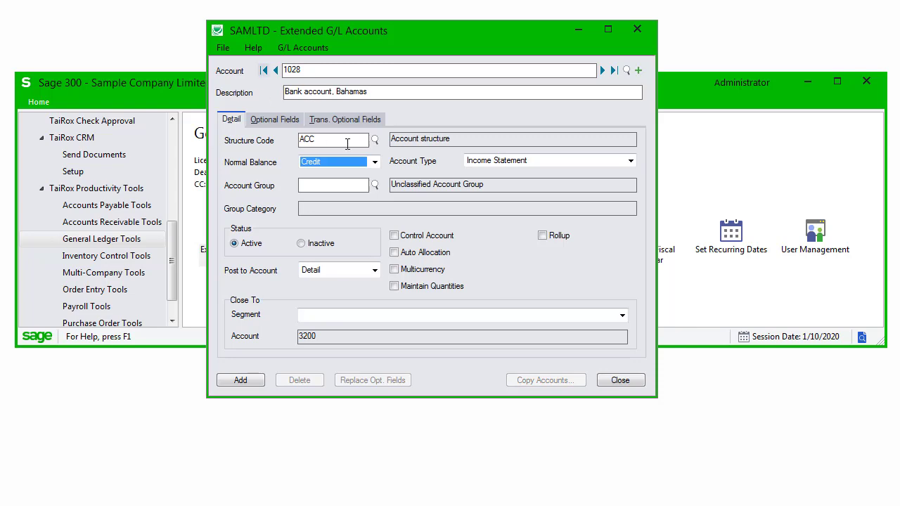
click(362, 162)
click(362, 175)
click(374, 185)
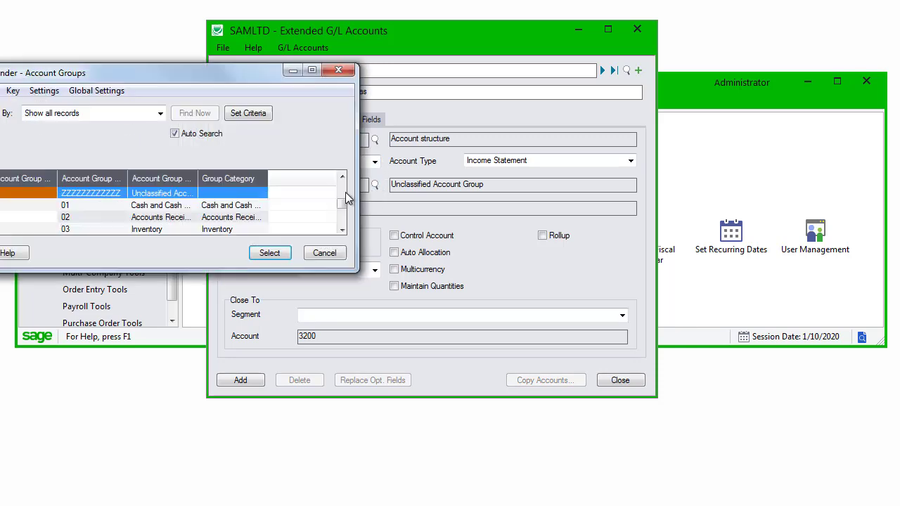
double_click(27, 208)
click(234, 379)
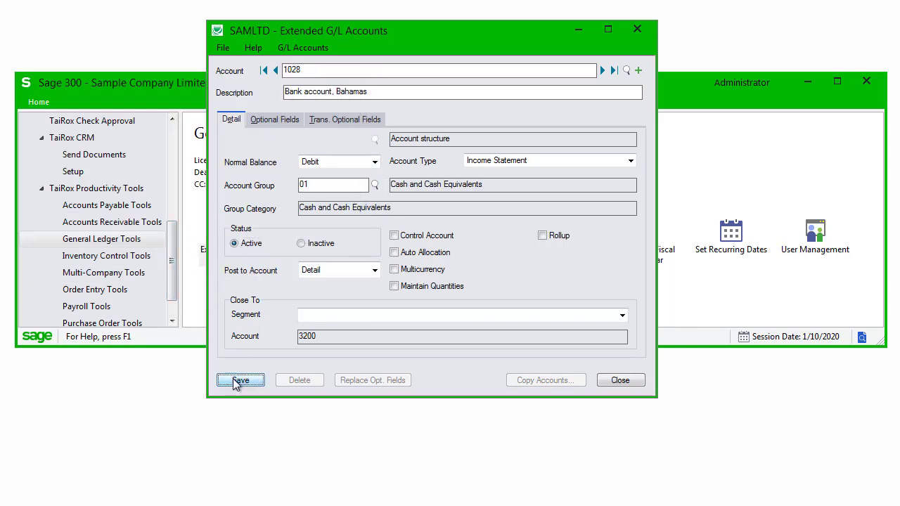
click(546, 380)
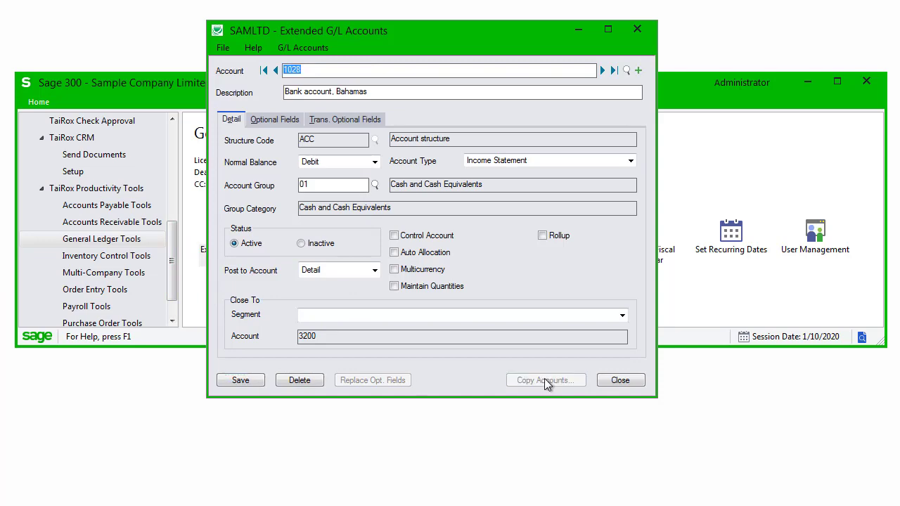
Select the 1028 row in the Copy Accounts window and bring up the target company list.
drag(547, 134, 582, 23)
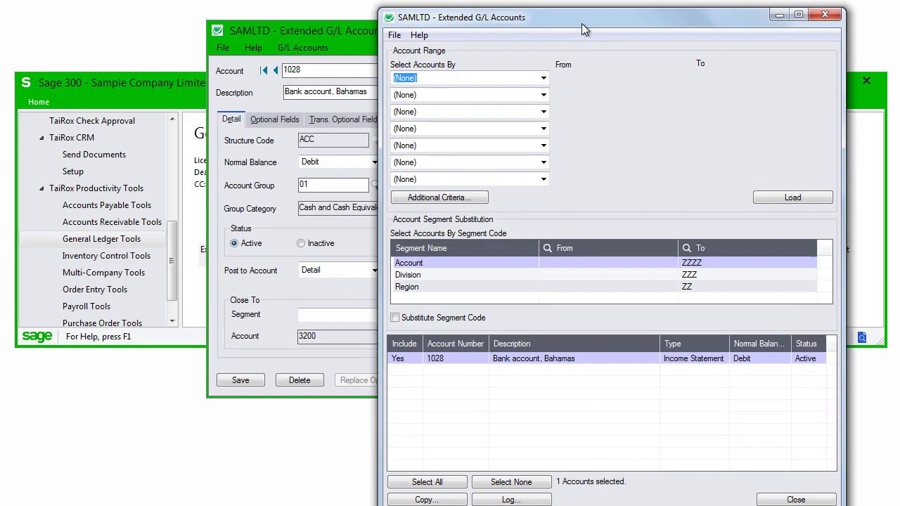
click(440, 358)
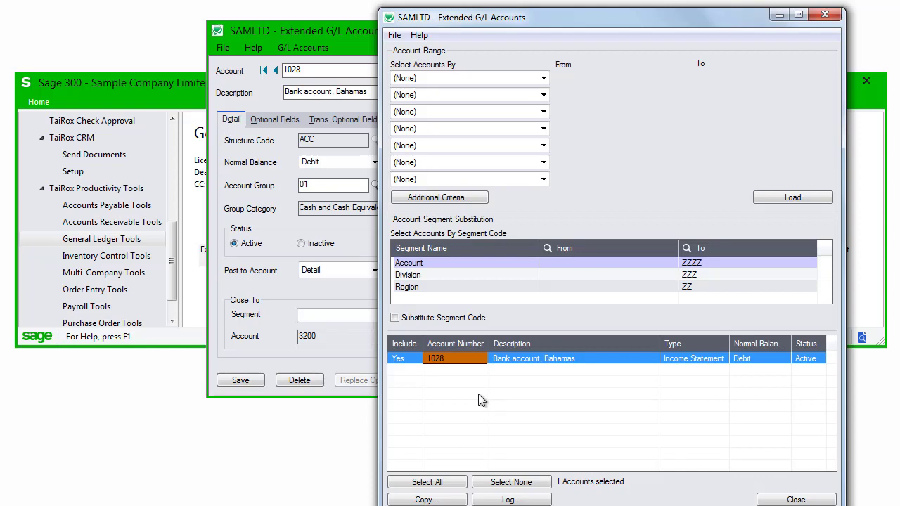
click(448, 501)
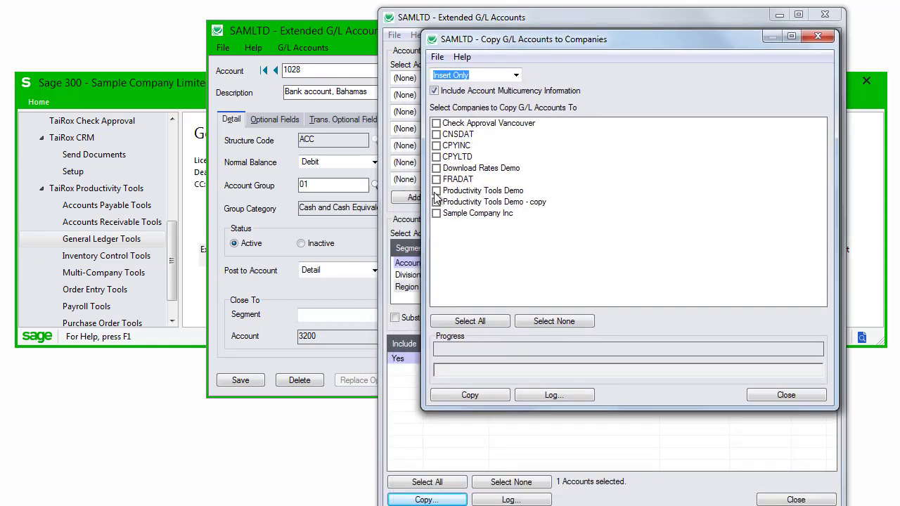
Copy 1028 into Productivity Tools Demo, Productivity Tools Demo - copy and Sample Company Inc after signing on.
click(436, 191)
click(436, 202)
click(436, 213)
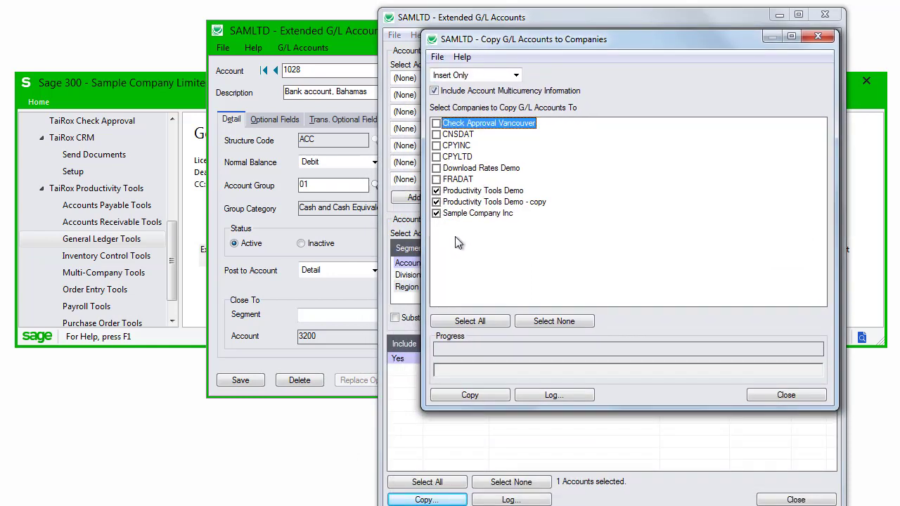
click(478, 395)
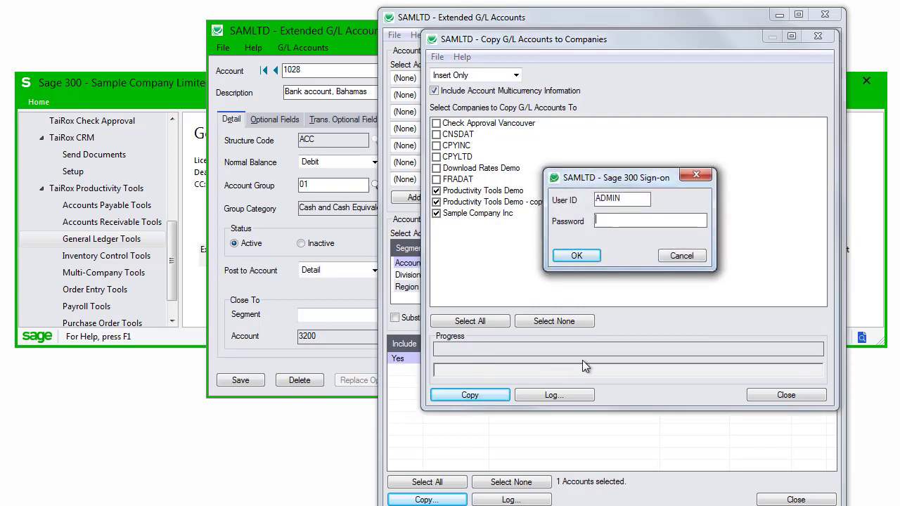
text(ADMIN)
click(579, 256)
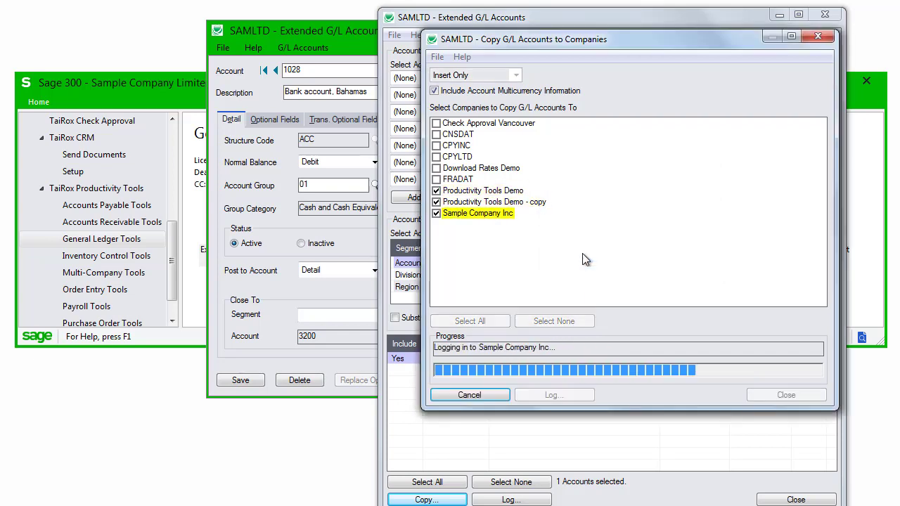
click(696, 191)
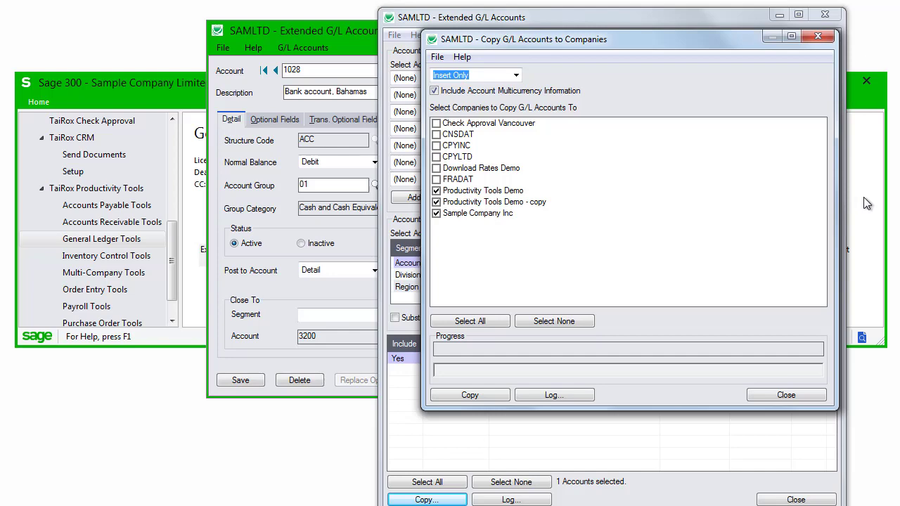
click(818, 36)
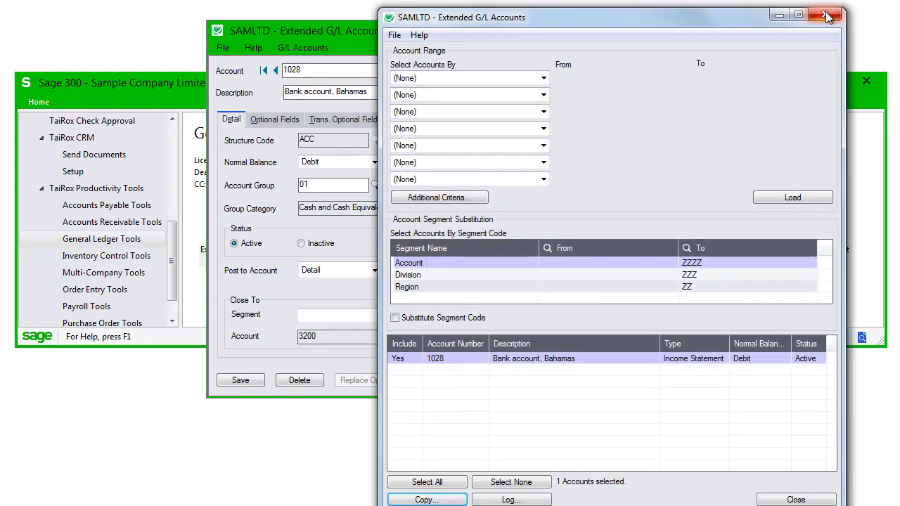
Close the account copy window and open the Extended G/L Segment Codes setup.
click(827, 15)
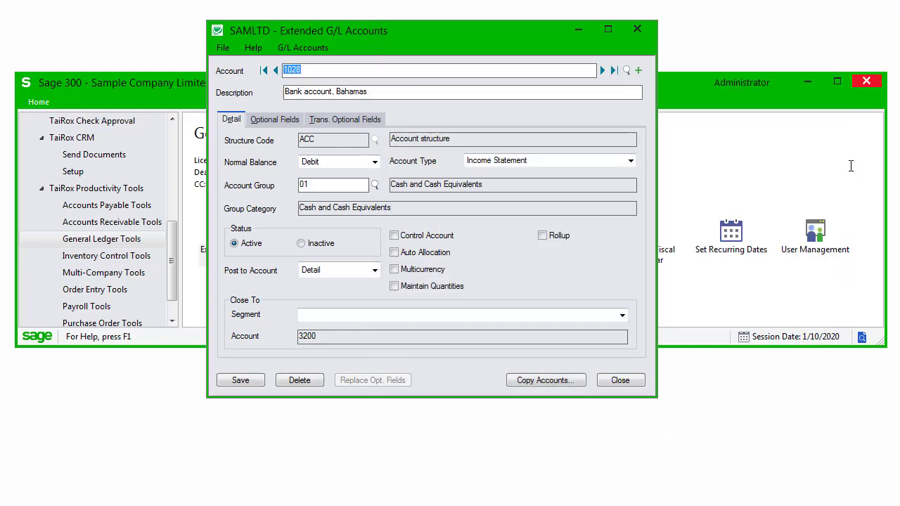
click(716, 193)
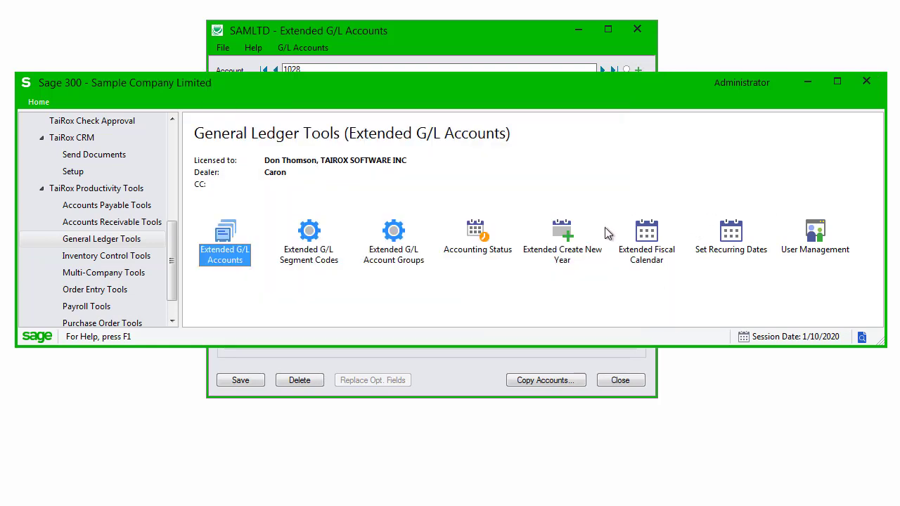
double_click(309, 239)
drag(425, 199, 567, 129)
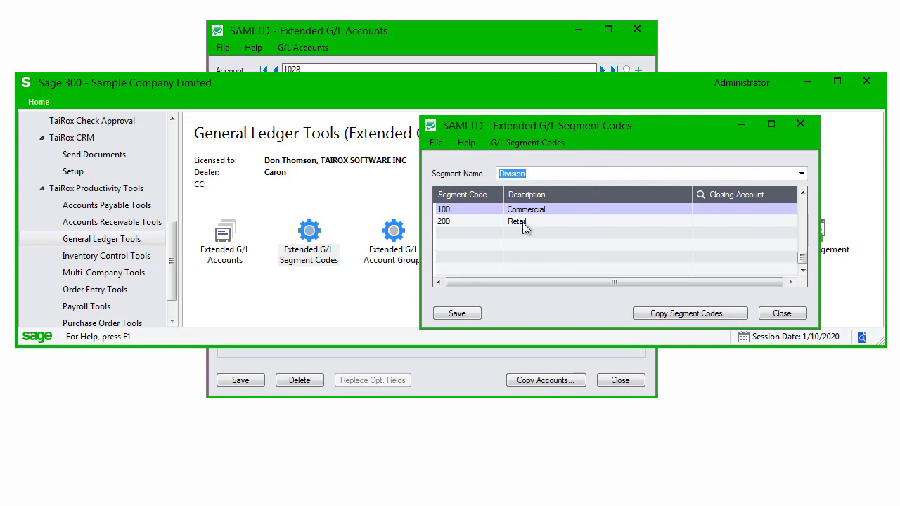
Add Division segment code 300 with description Online and save it.
key(Tab)
key(Down)
key(Down)
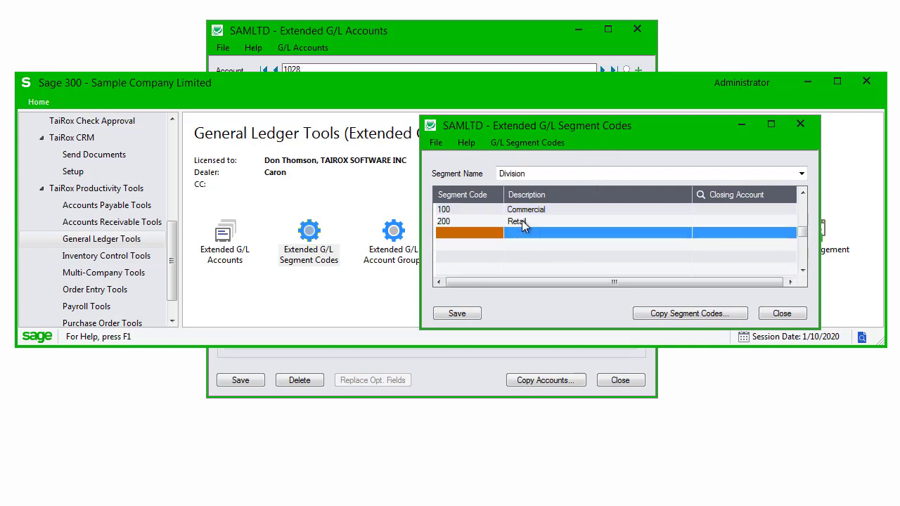
text(30)
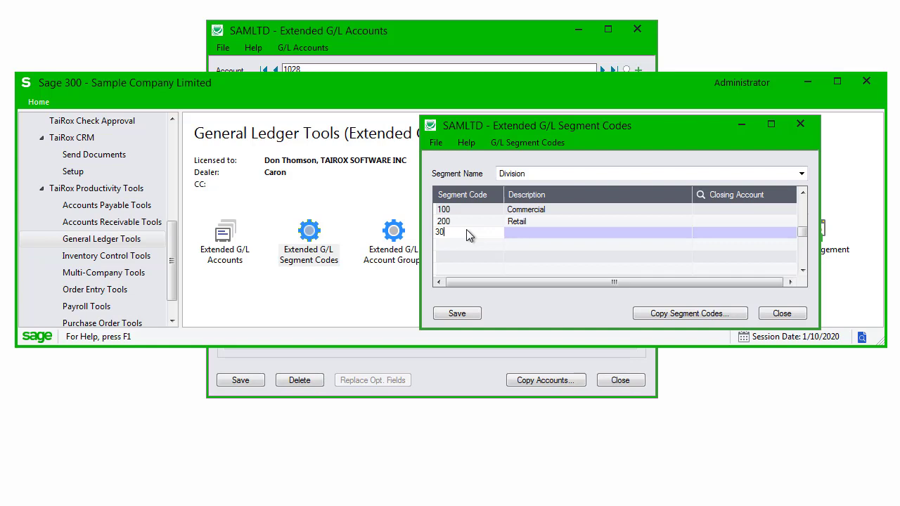
text(0)
key(Tab)
text(Onli)
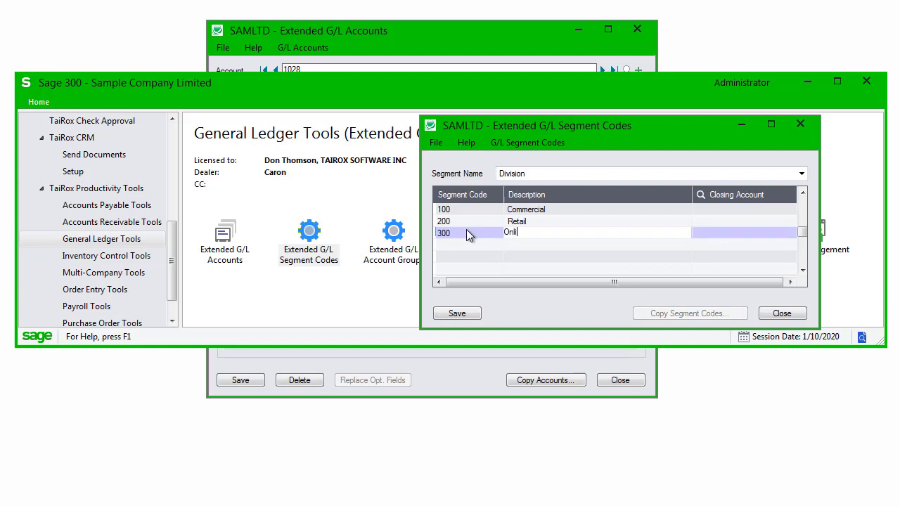
text(ne)
click(461, 314)
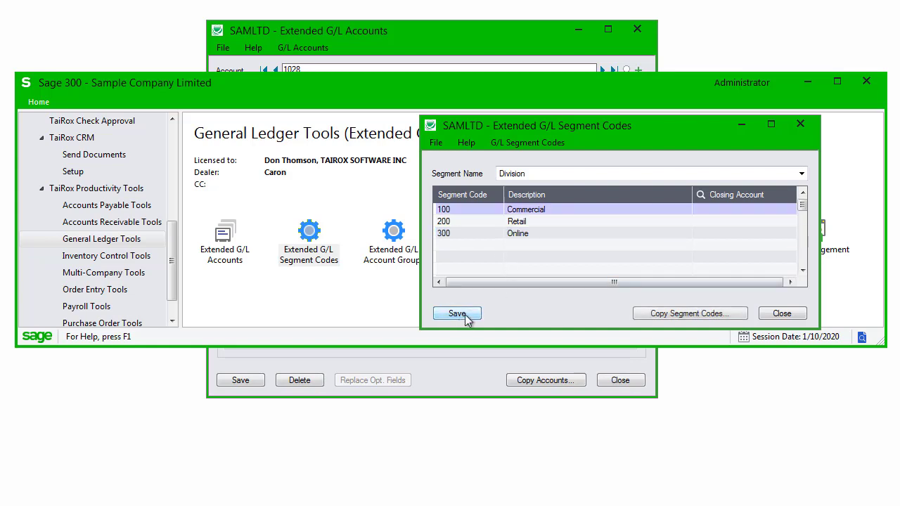
click(670, 316)
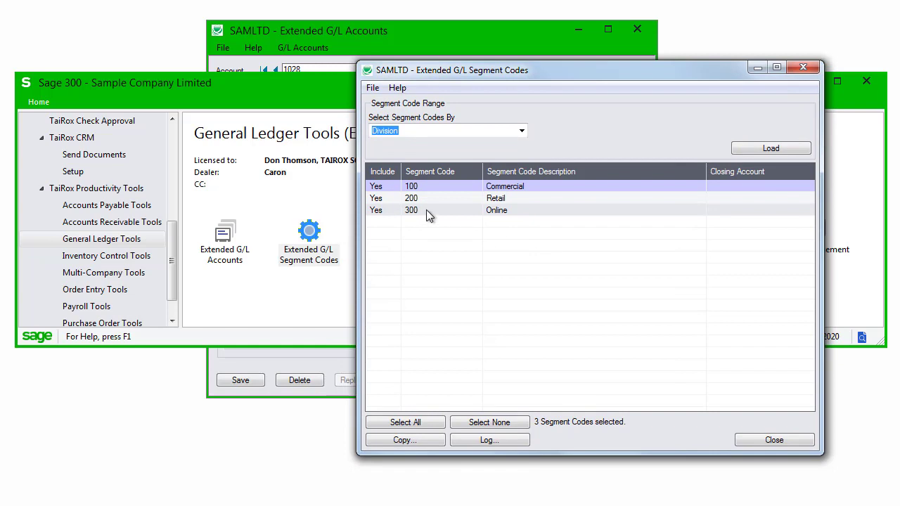
Exclude Division codes 100 and 200 so only code 300 is copied.
click(426, 209)
click(374, 198)
click(374, 186)
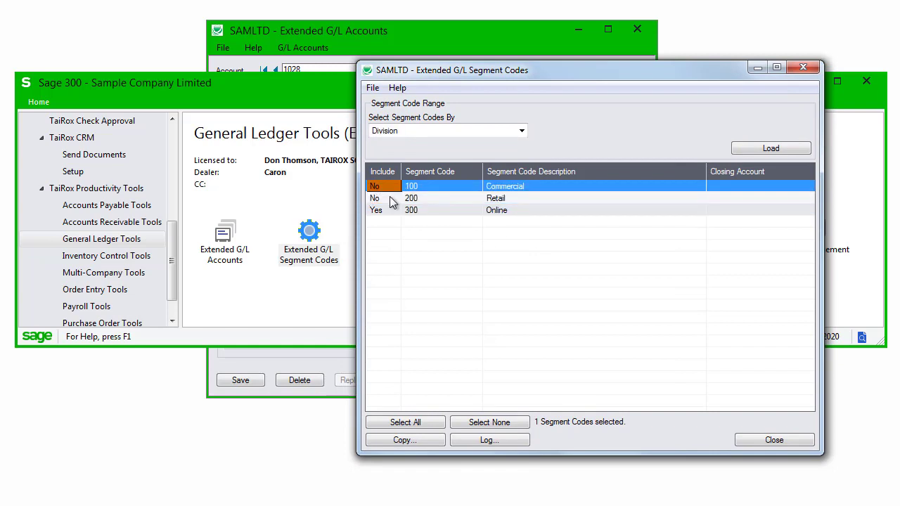
Copy code 300 to Productivity Tools Demo, its copy and Sample Company Inc, signing on.
click(420, 440)
click(424, 171)
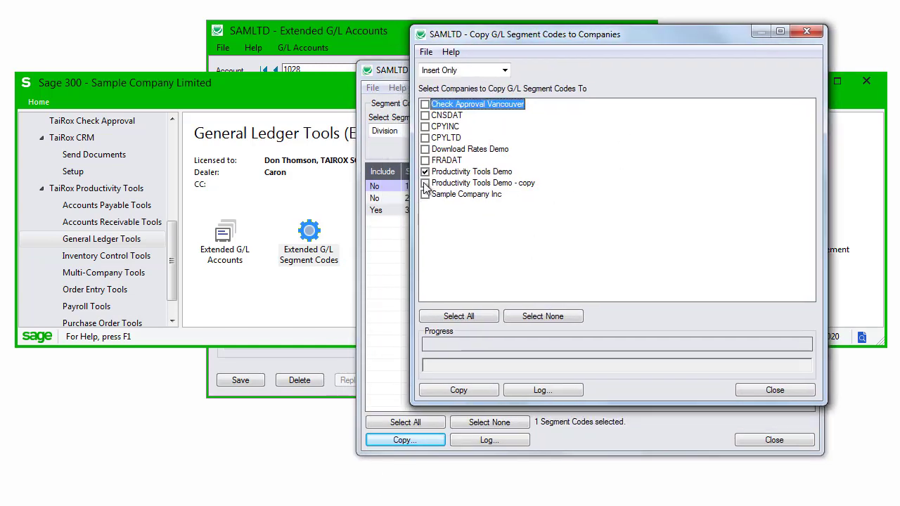
click(425, 183)
click(424, 194)
click(478, 393)
text(admin)
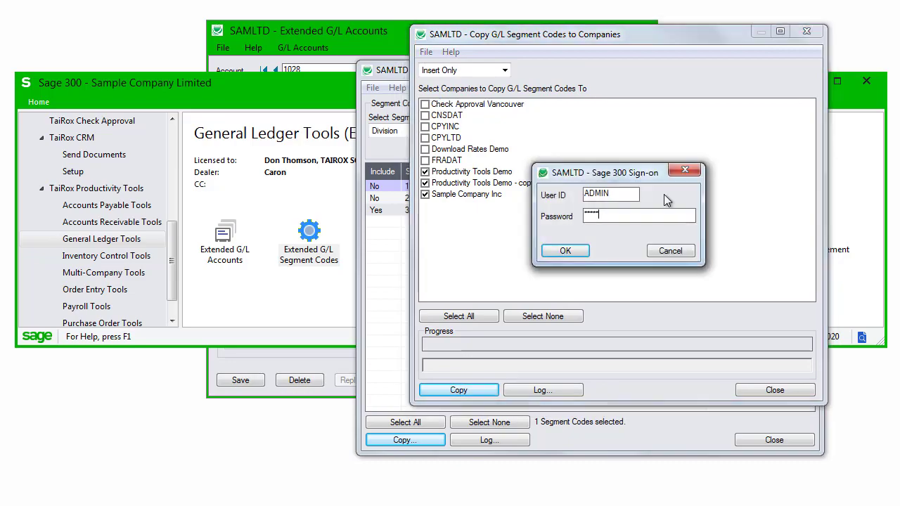
key(Return)
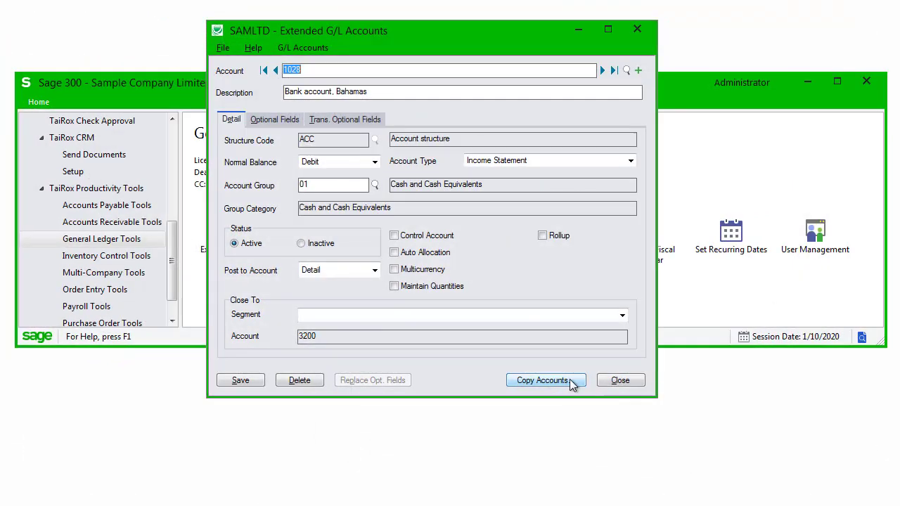
click(601, 436)
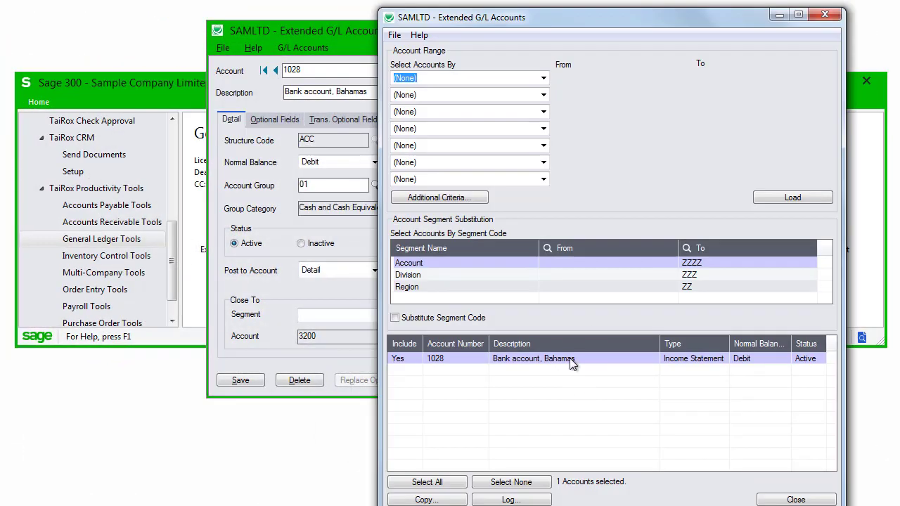
Load accounts by account number from 5400-100 to 5400-100-20.
click(544, 78)
click(541, 97)
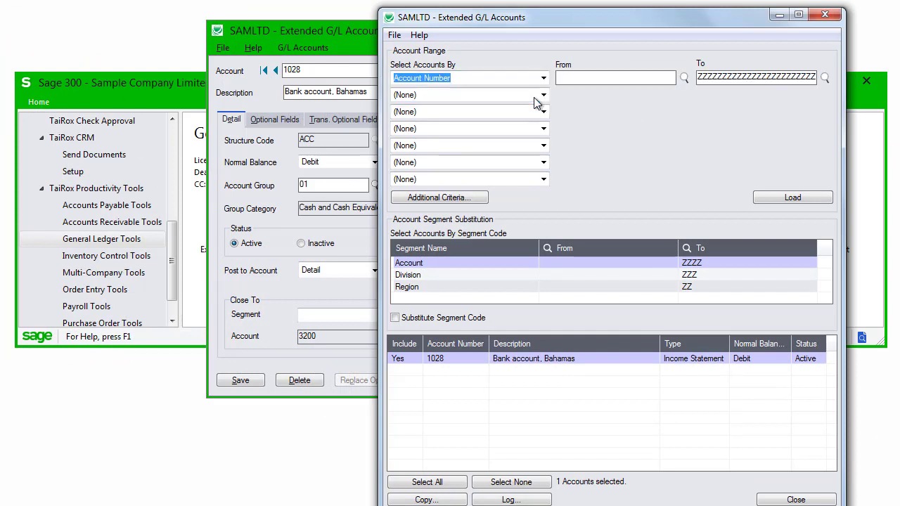
click(590, 80)
text(5400-100)
key(Tab)
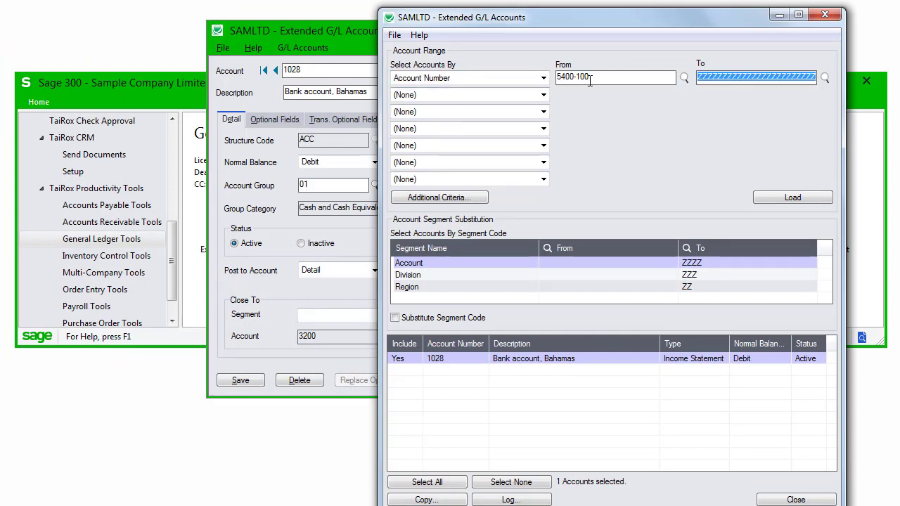
text(5400-100-20)
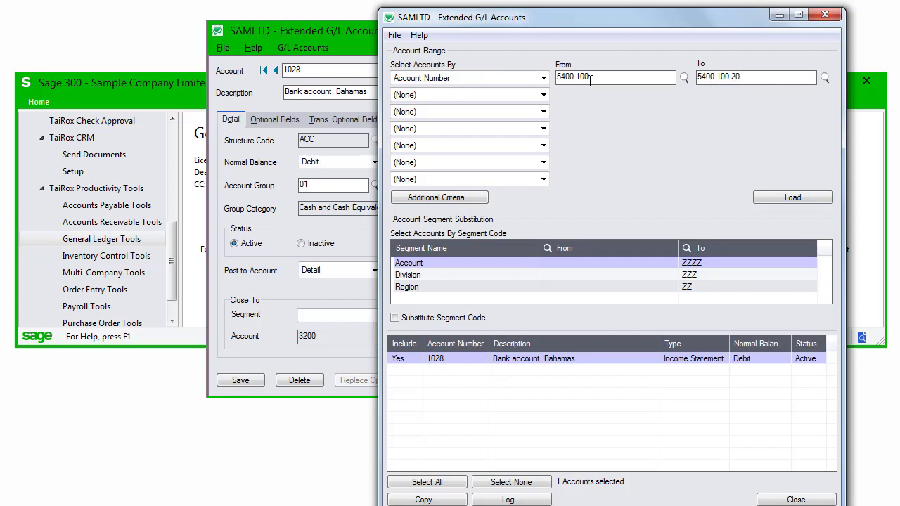
key(Tab)
click(774, 199)
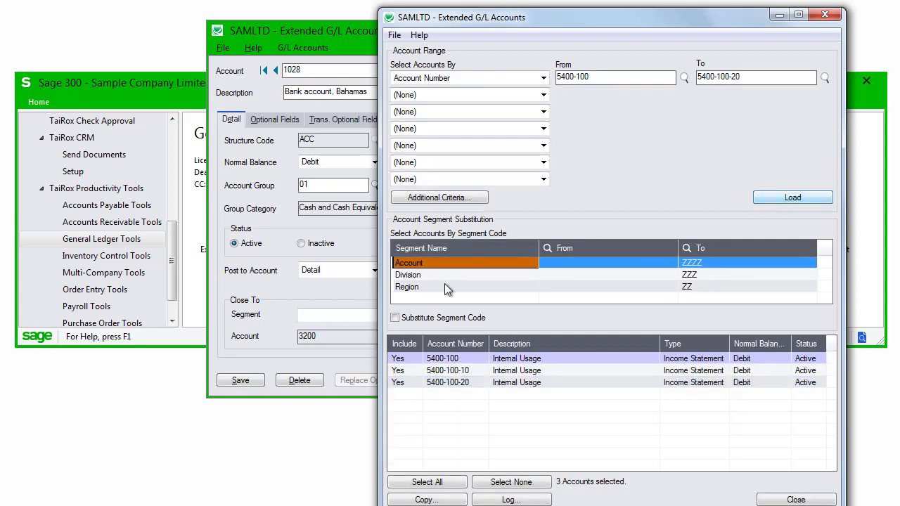
Turn on segment code substitution replacing Division 100 with 300.
click(395, 319)
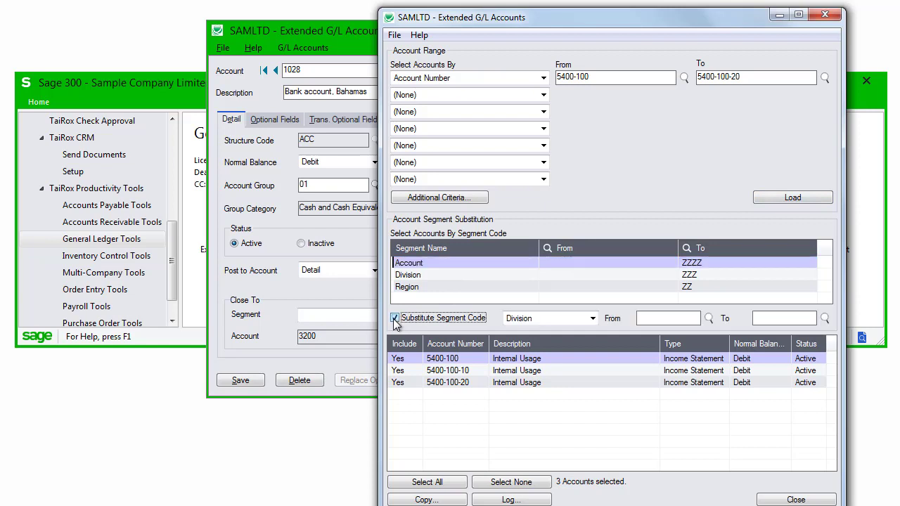
click(673, 318)
text(100)
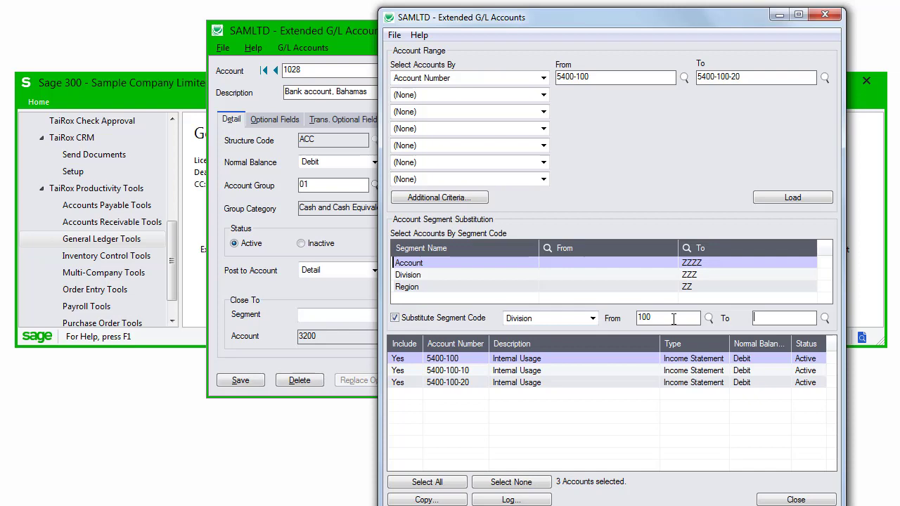
key(Tab)
text(300)
key(Tab)
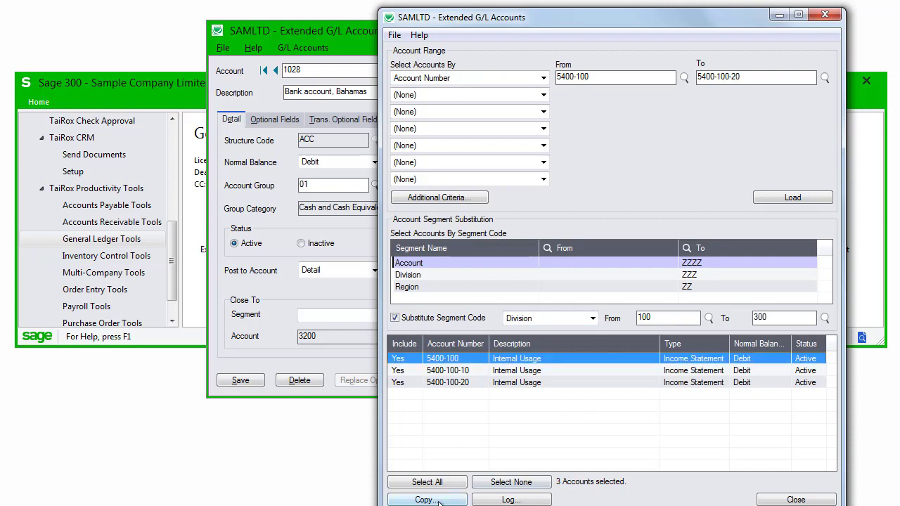
Add Sample Company Limited as a target and copy the loaded accounts after entering the sign-on password.
click(426, 499)
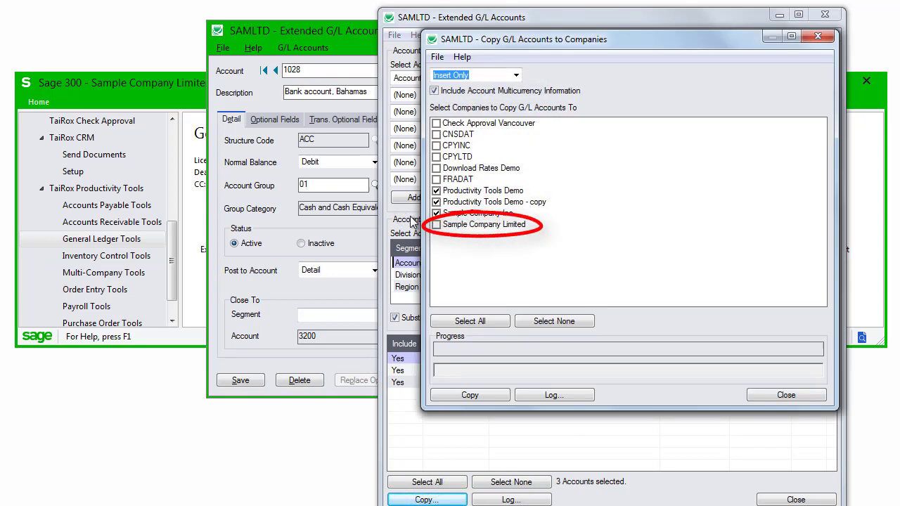
click(436, 225)
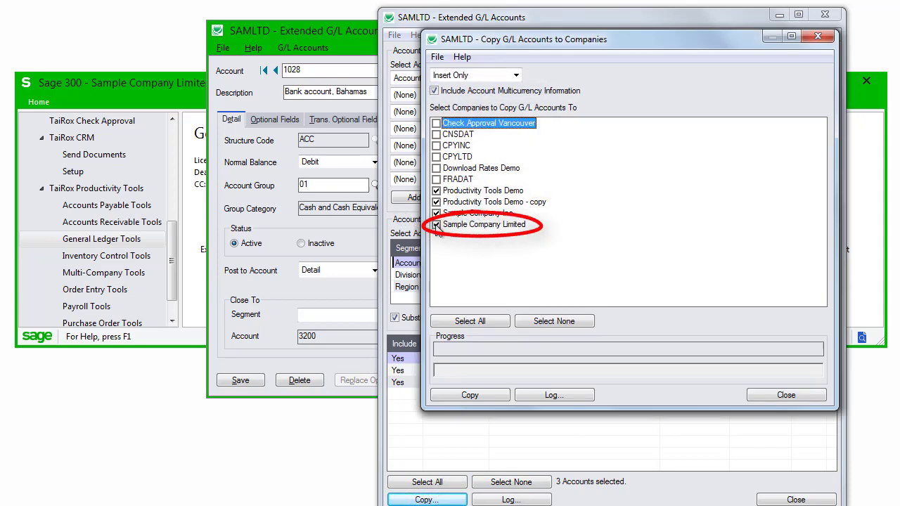
click(471, 394)
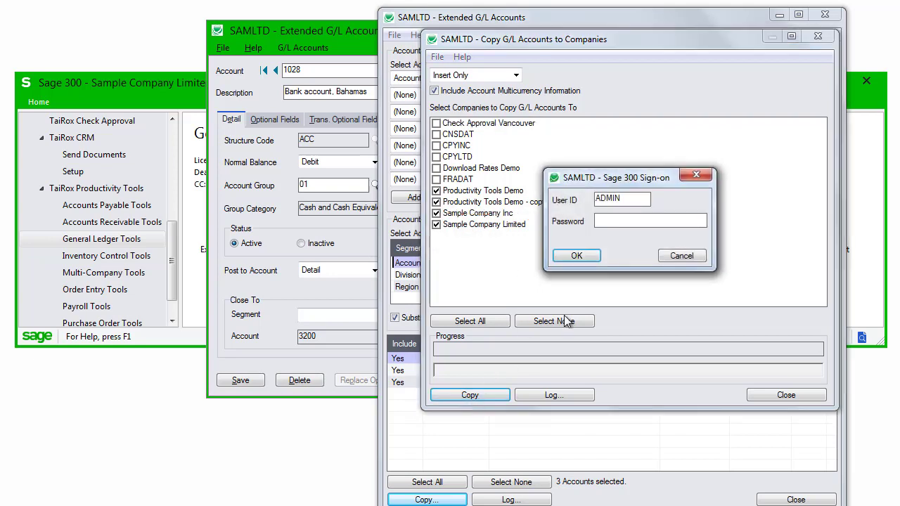
text(ADMIN)
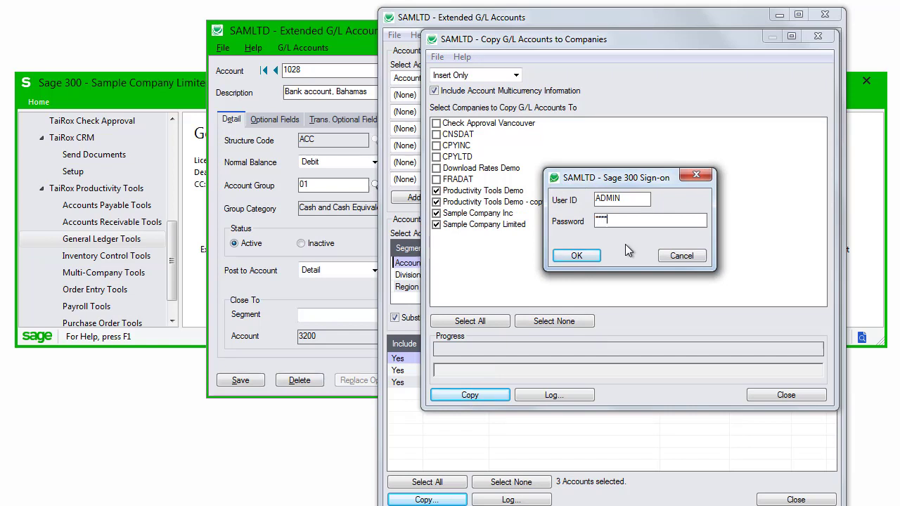
click(576, 256)
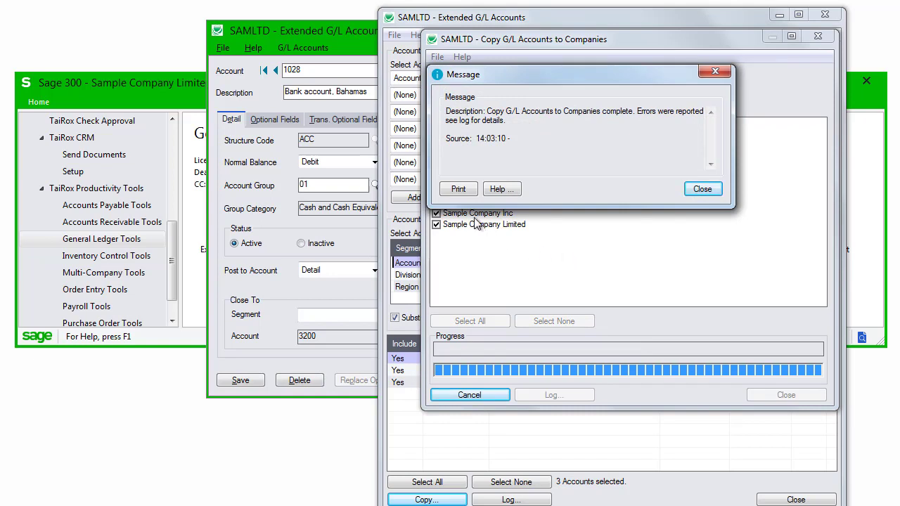
click(696, 191)
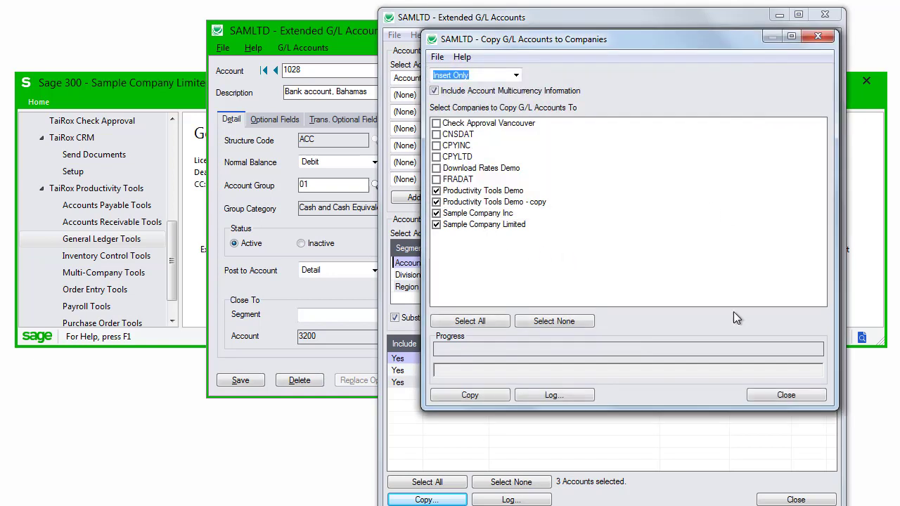
click(566, 397)
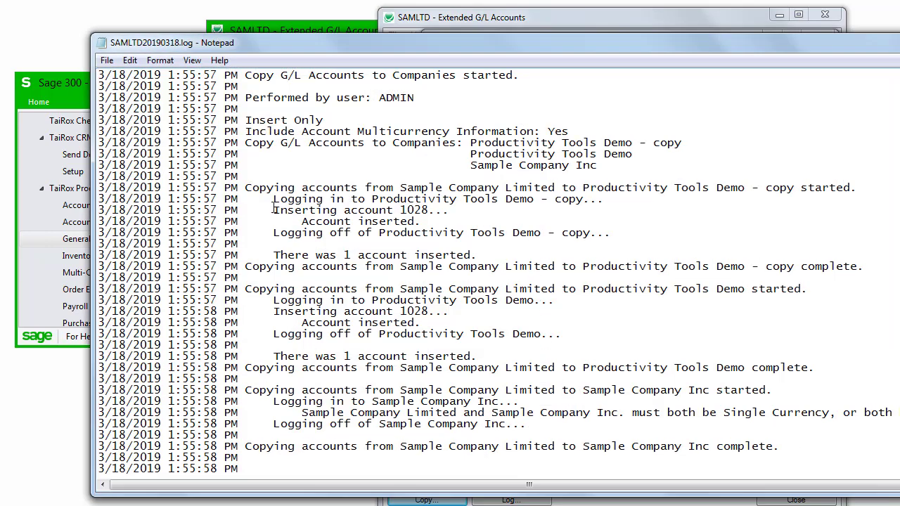
drag(273, 208, 460, 213)
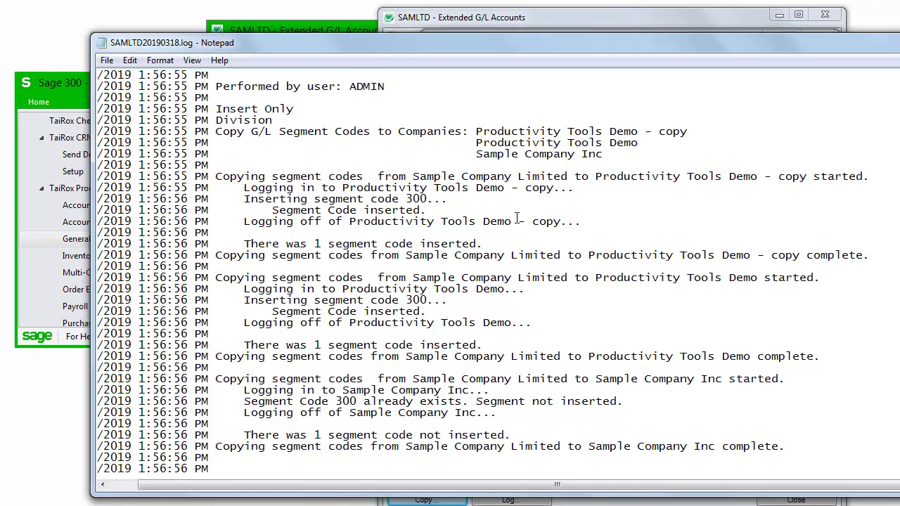
drag(216, 176, 870, 177)
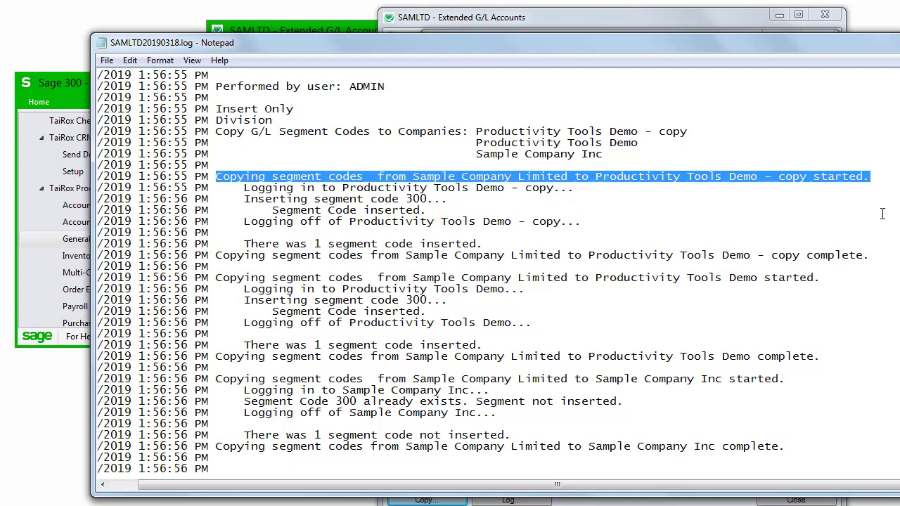
scroll(418, 302, down, 6)
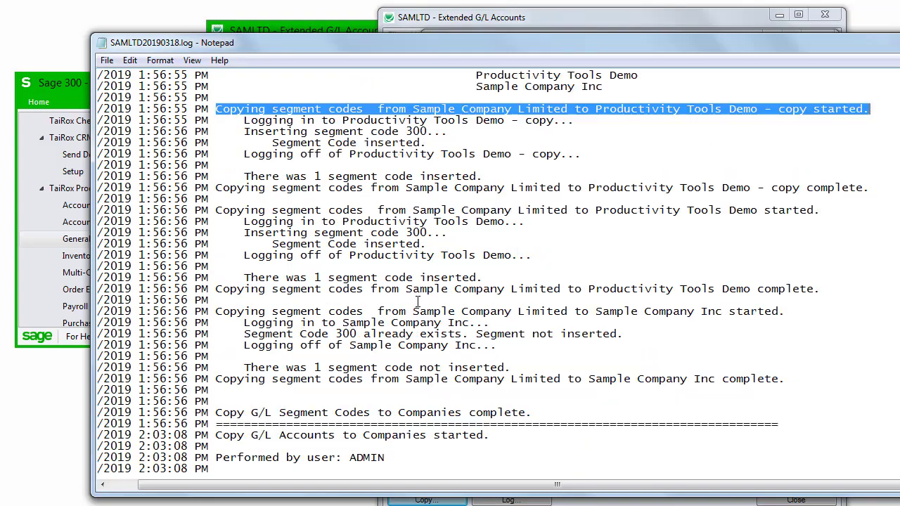
drag(213, 246, 811, 246)
scroll(653, 355, down, 2)
scroll(663, 355, down, 5)
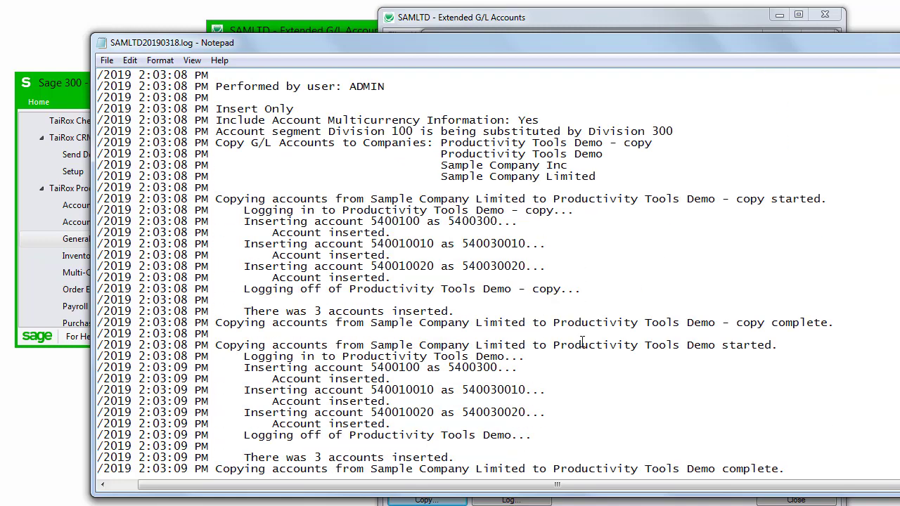
drag(215, 199, 727, 313)
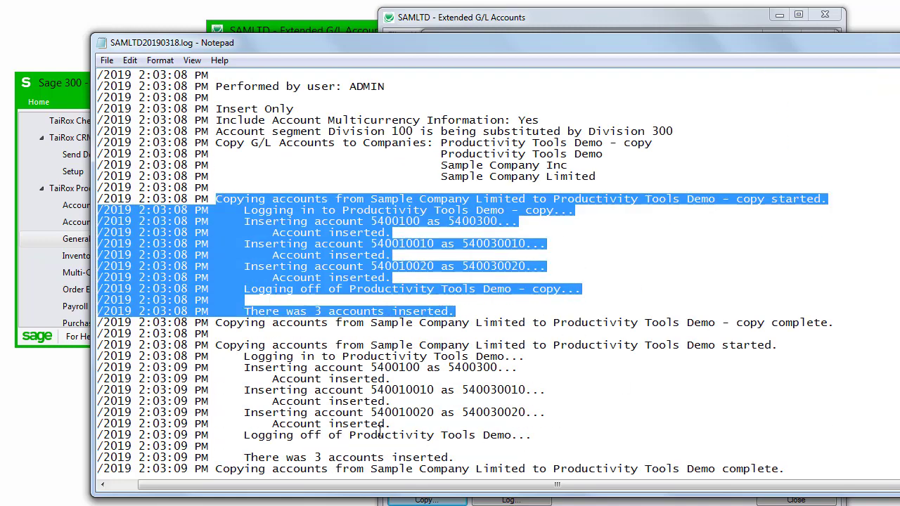
click(279, 382)
scroll(241, 354, down, 3)
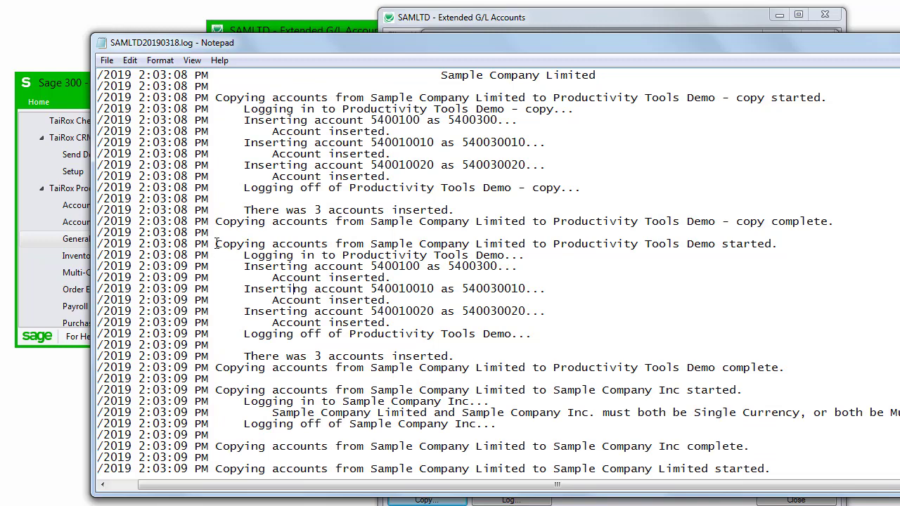
drag(216, 243, 707, 357)
scroll(598, 426, down, 3)
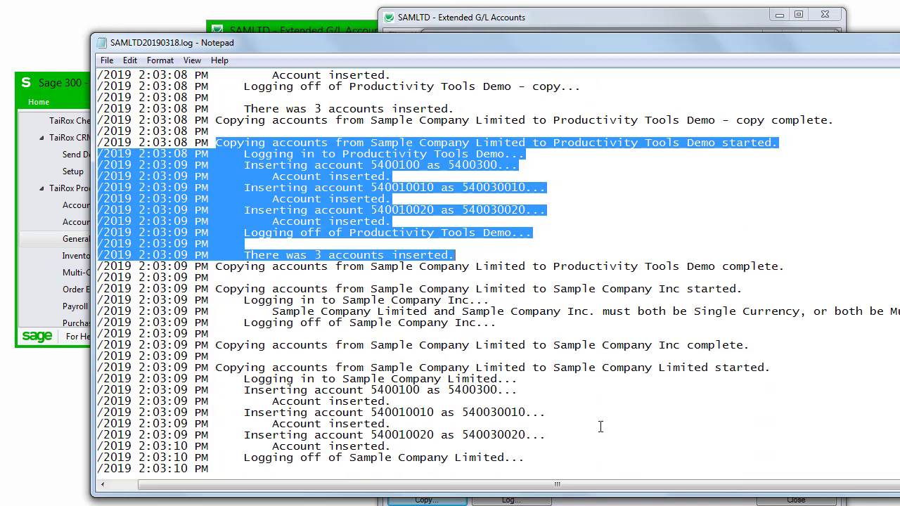
drag(216, 288, 896, 313)
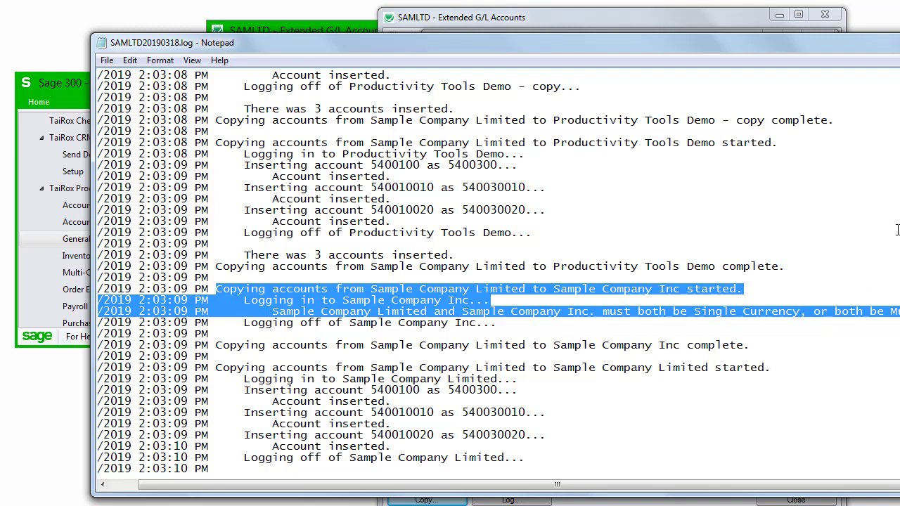
Close the Notepad log and the Copy G/L Accounts to Companies dialog.
key(alt+F4)
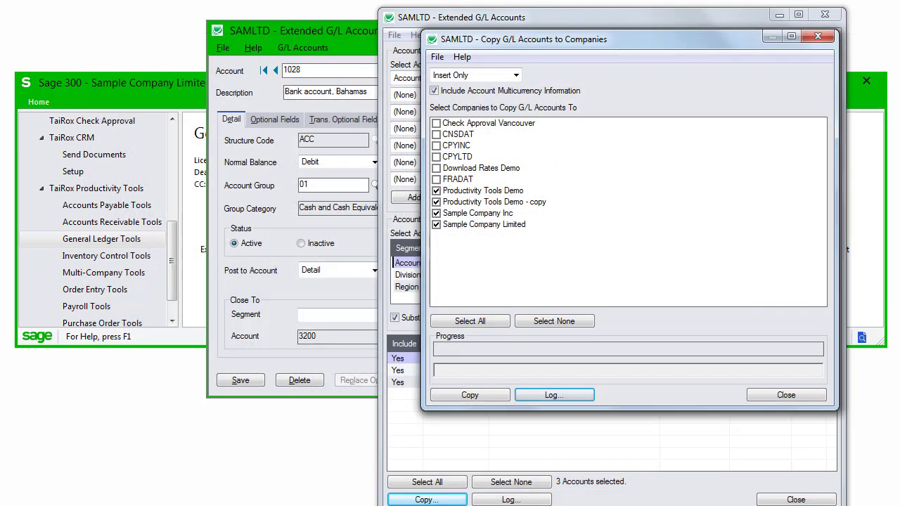
click(777, 396)
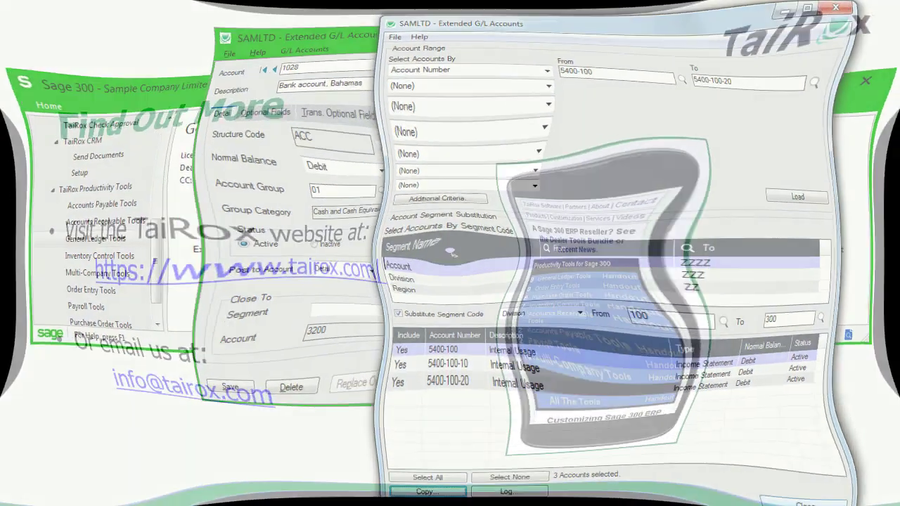